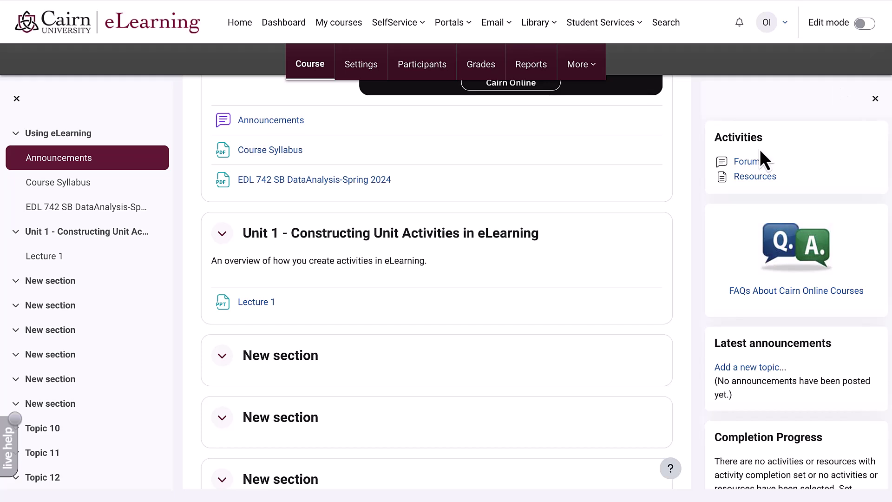
Go to the eLearning Training Gradebook setup page from the Grades tab's report menu
scroll(576, 163, down, 1)
scroll(574, 158, up, 5)
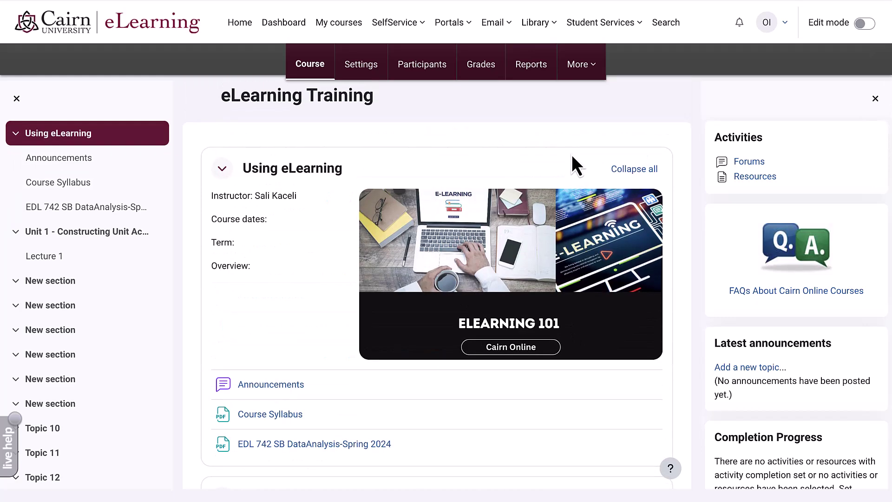
click(482, 68)
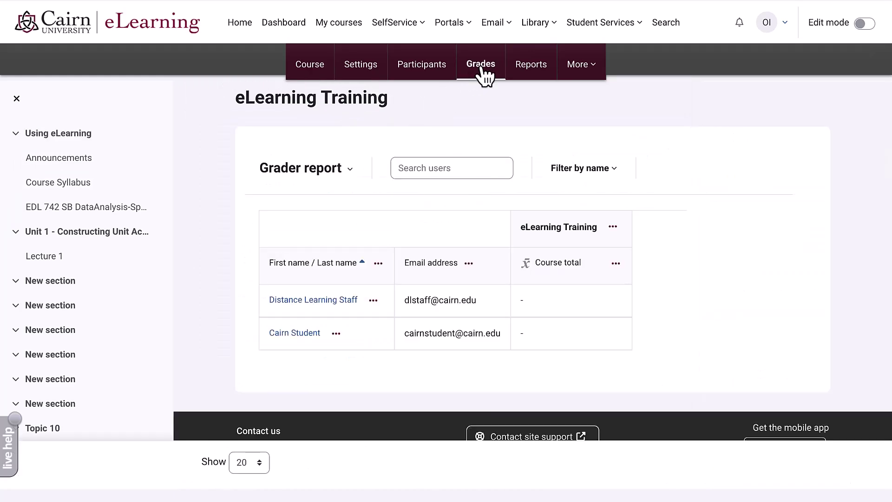
click(353, 176)
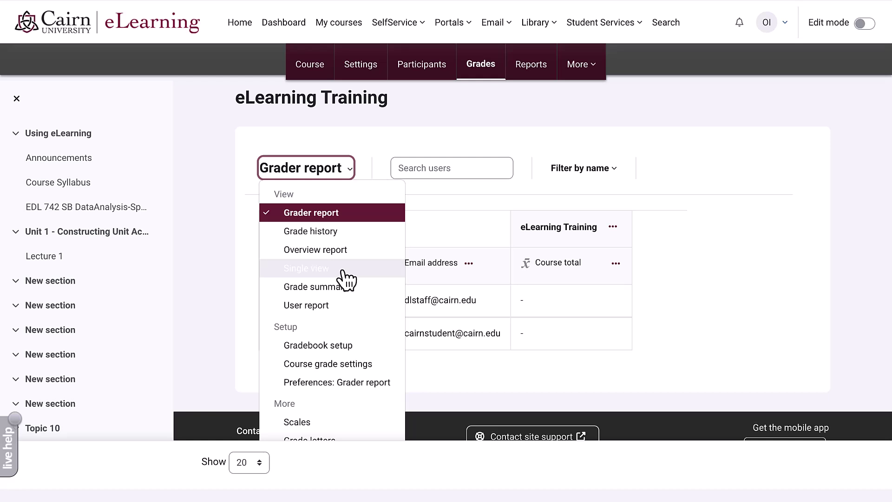
scroll(344, 274, down, 1)
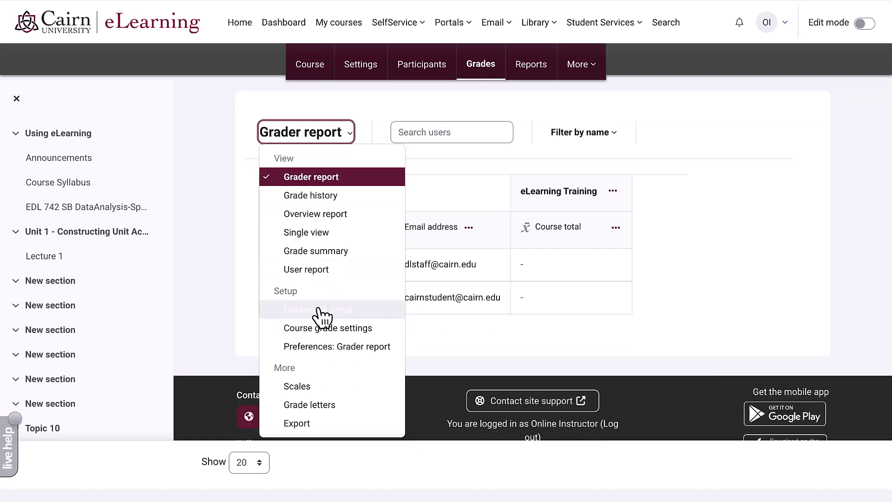
click(369, 304)
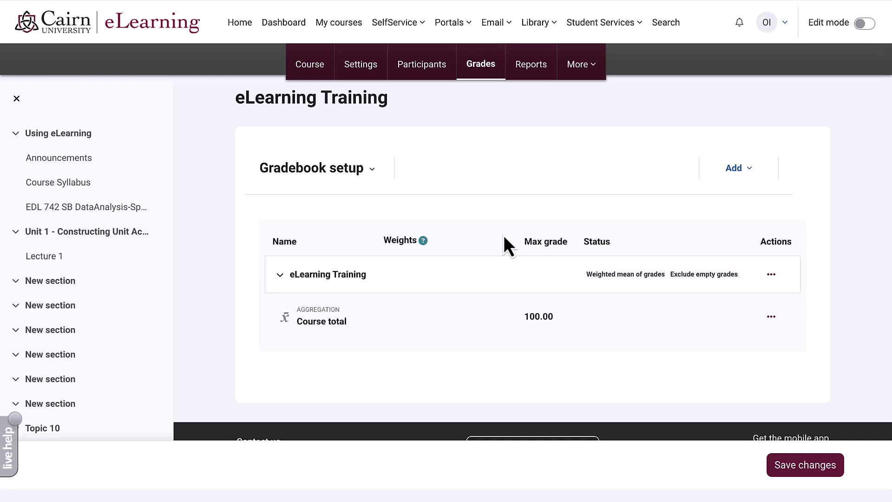
In the Preview syllabus, underline Forums and Unit Projects and circle the 15%, 20% and 5% weights
key(ctrl+Left)
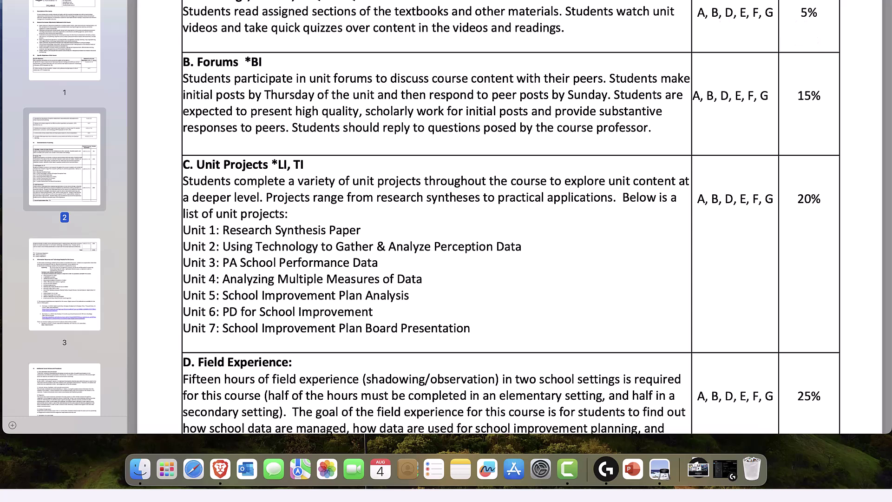
drag(176, 68, 245, 68)
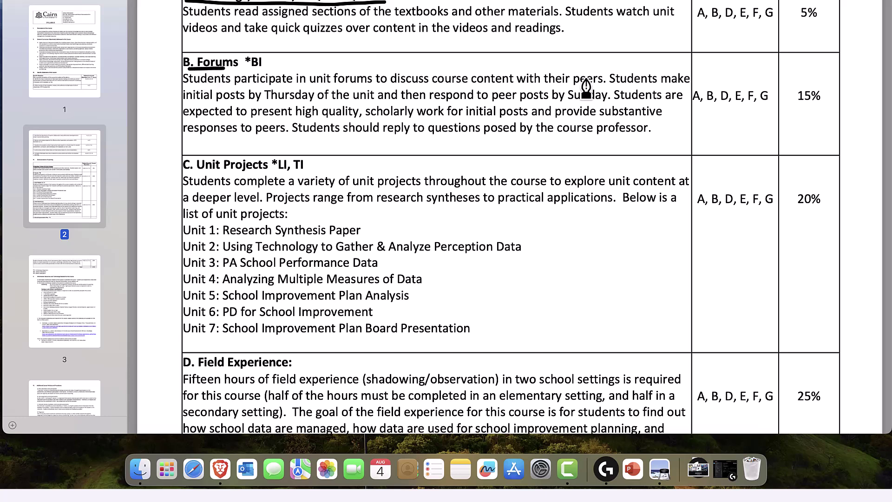
mouse_move(826, 80)
mouse_down()
mouse_move(811, 81)
mouse_move(790, 106)
mouse_move(831, 106)
mouse_move(827, 81)
mouse_up()
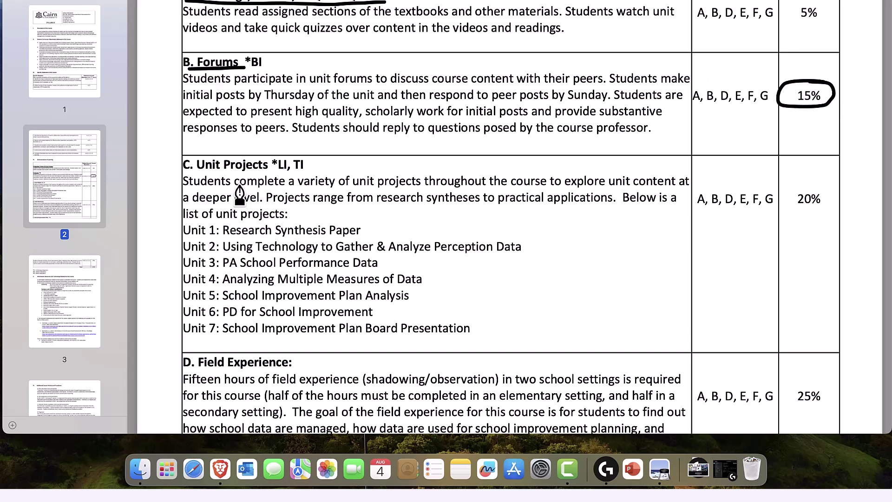
drag(197, 173, 265, 173)
drag(828, 181, 819, 199)
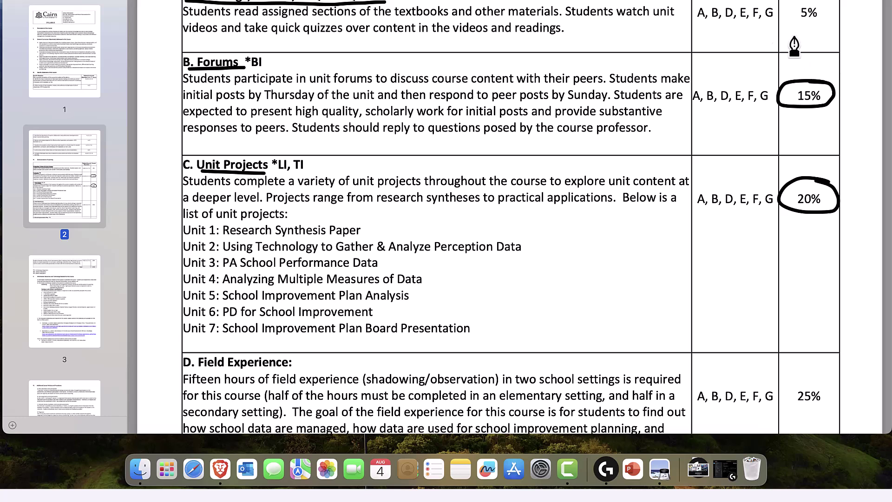
mouse_move(796, 4)
mouse_down()
mouse_move(785, 33)
mouse_move(833, 19)
mouse_move(813, 10)
mouse_up()
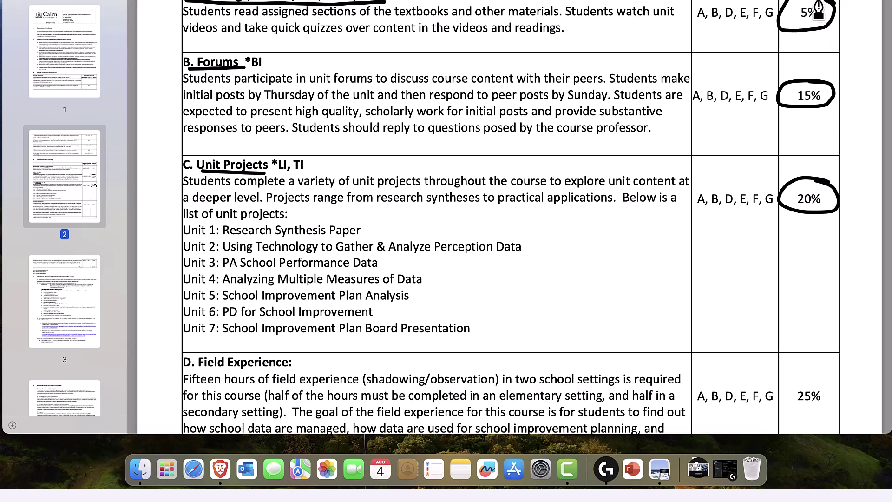
scroll(803, 84, down, 1)
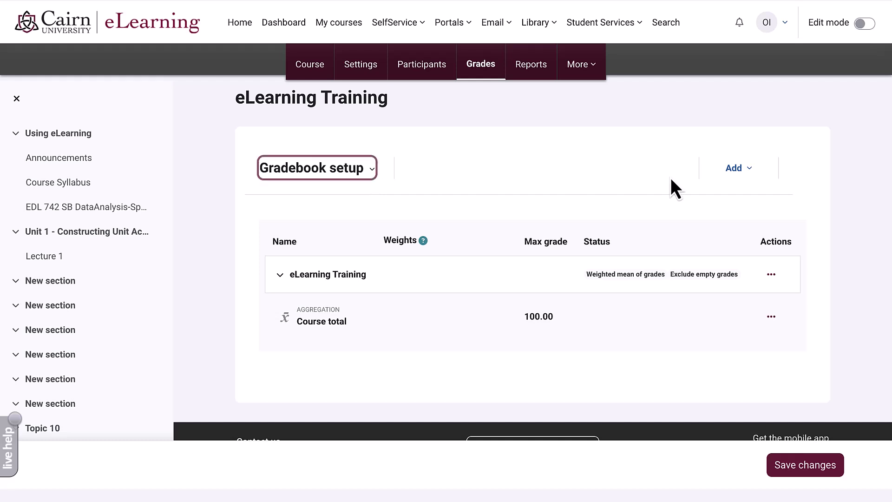
Create a 'Reading and Quizzes' grade category using Simple weighted mean of grades aggregation
click(754, 176)
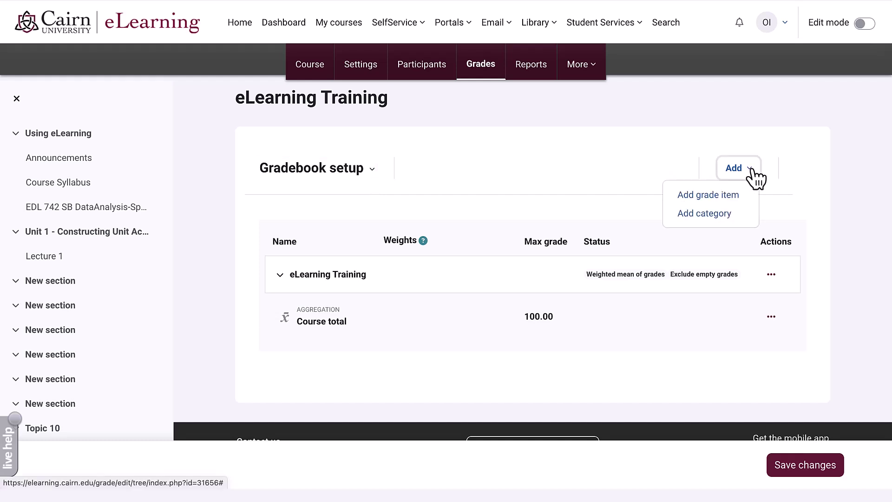
click(719, 214)
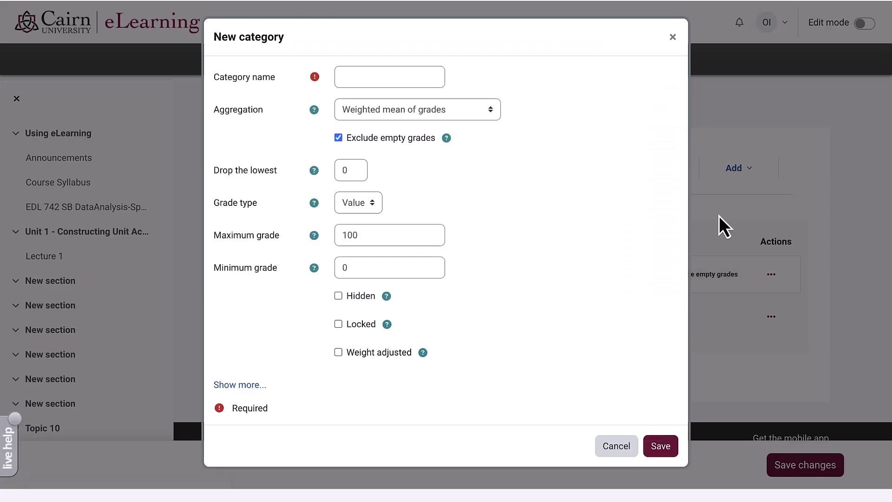
text(Reading and Quizzes)
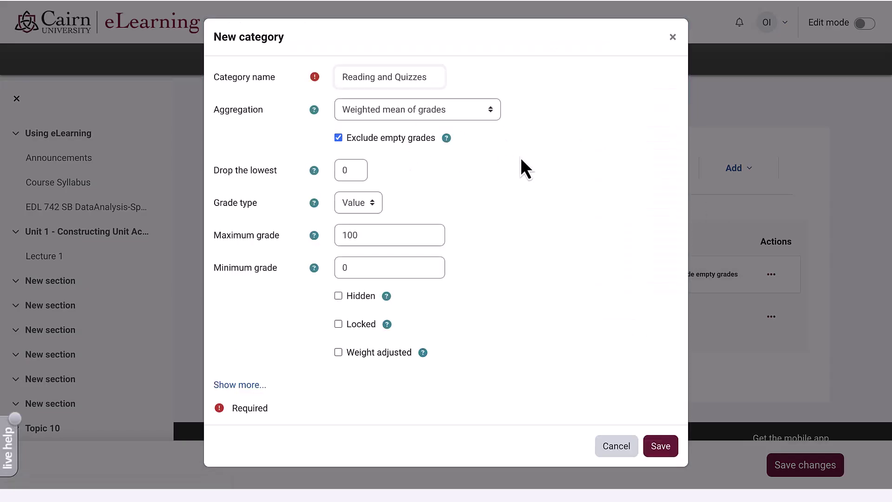
click(443, 118)
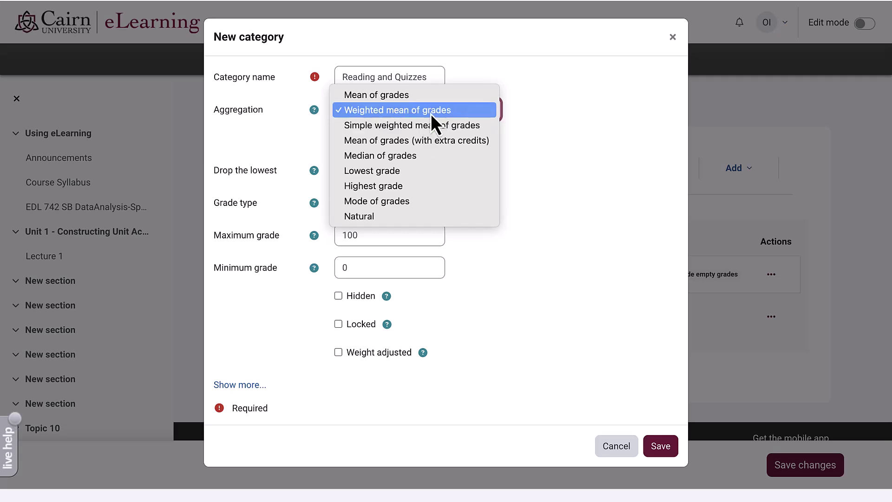
click(423, 125)
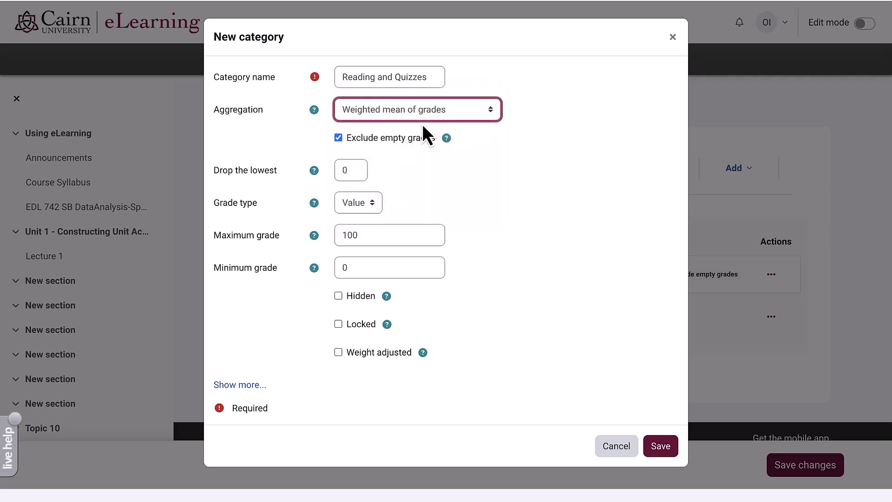
click(486, 179)
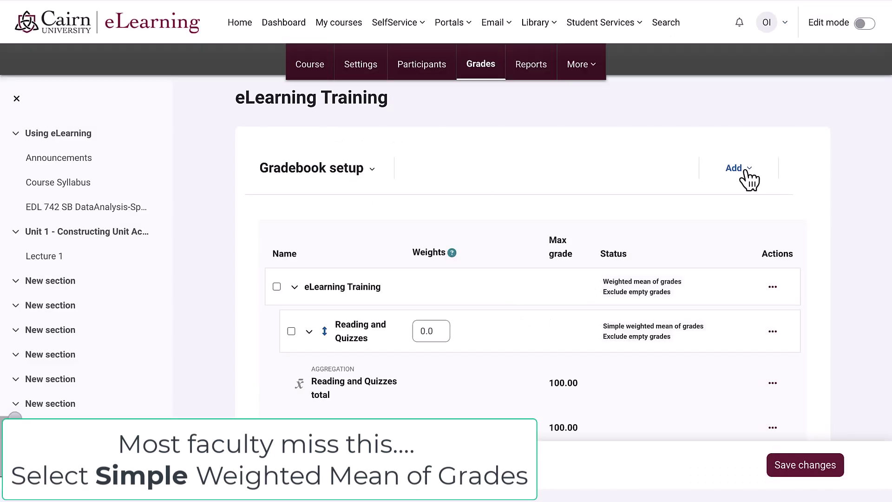
Add a 'Forums' category with Simple weighted mean of grades aggregation
click(745, 171)
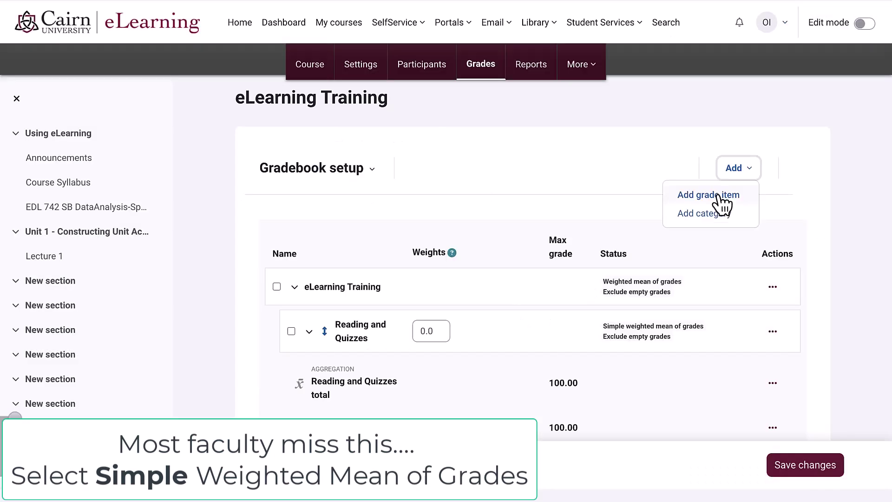
click(705, 215)
click(387, 77)
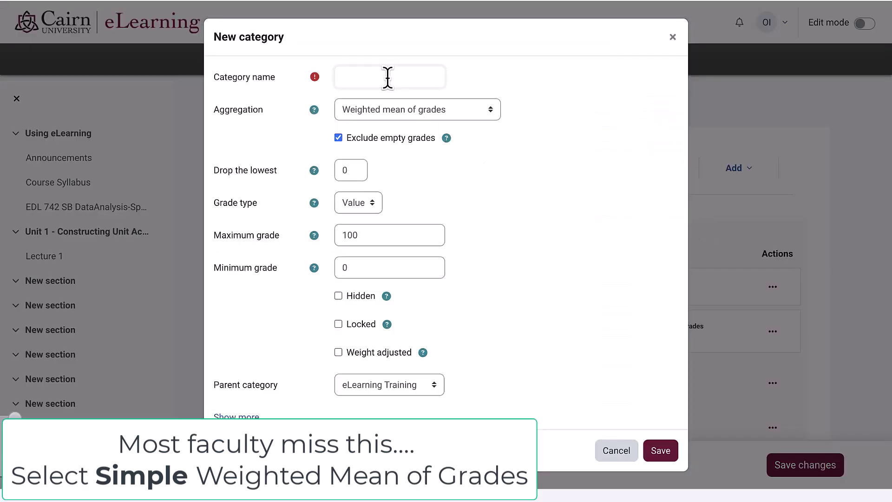
text(Forums)
click(376, 112)
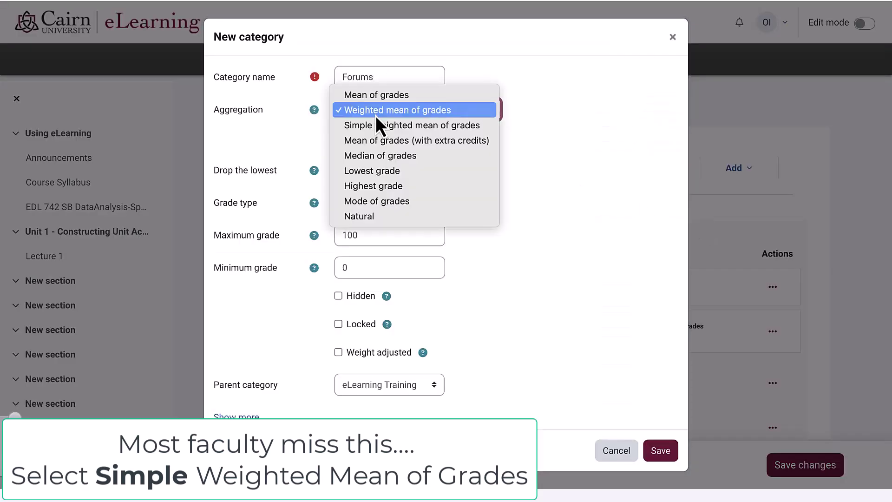
click(374, 125)
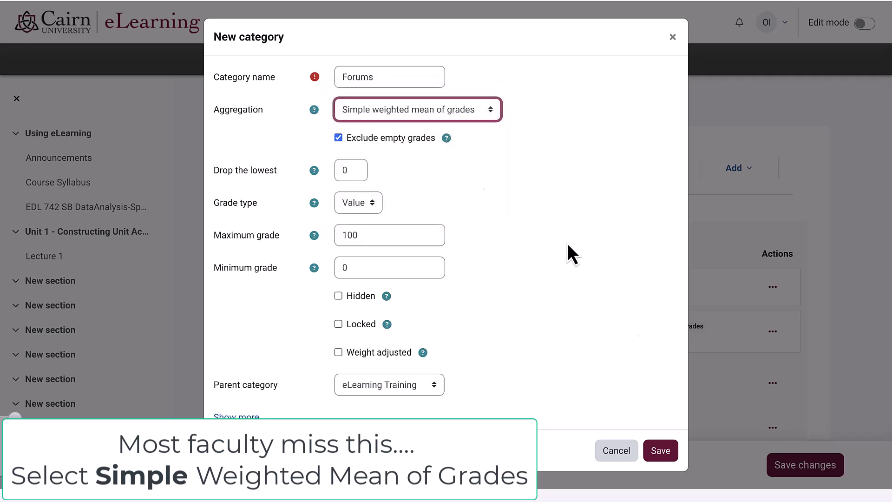
click(661, 450)
Add a 'Unit Papers' category with Simple weighted mean of grades aggregation
click(749, 172)
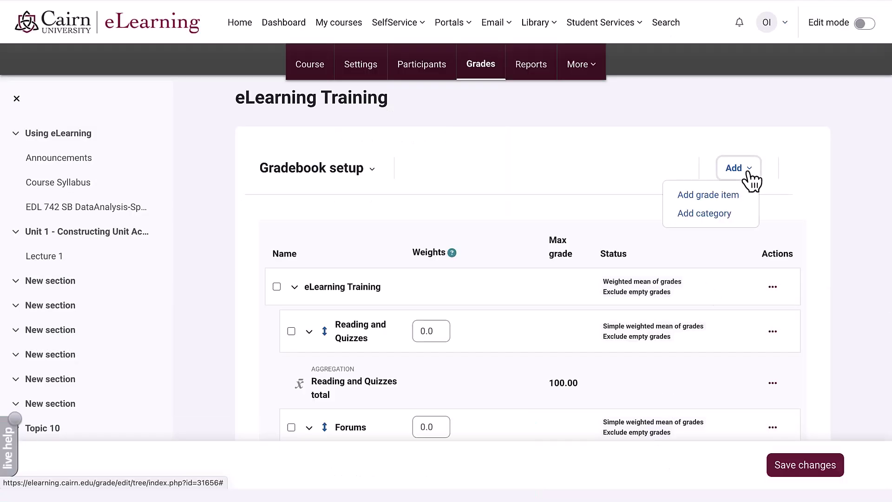
click(724, 215)
text(Unit Papers)
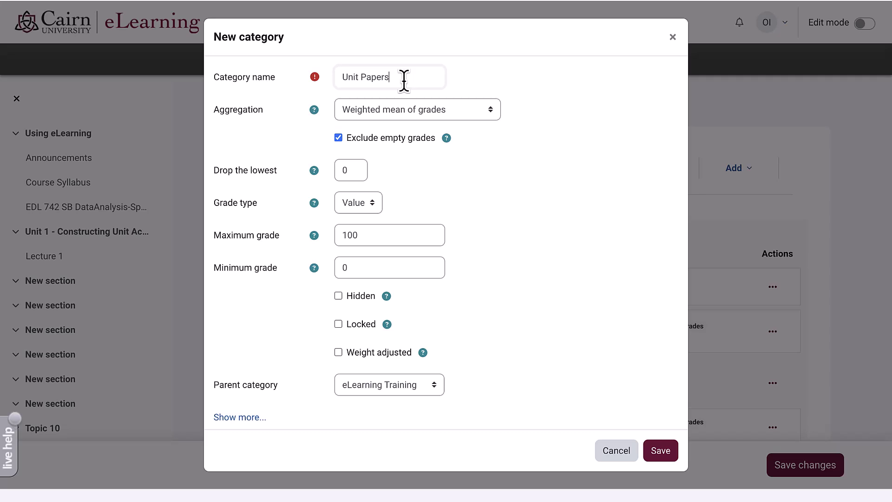
click(393, 116)
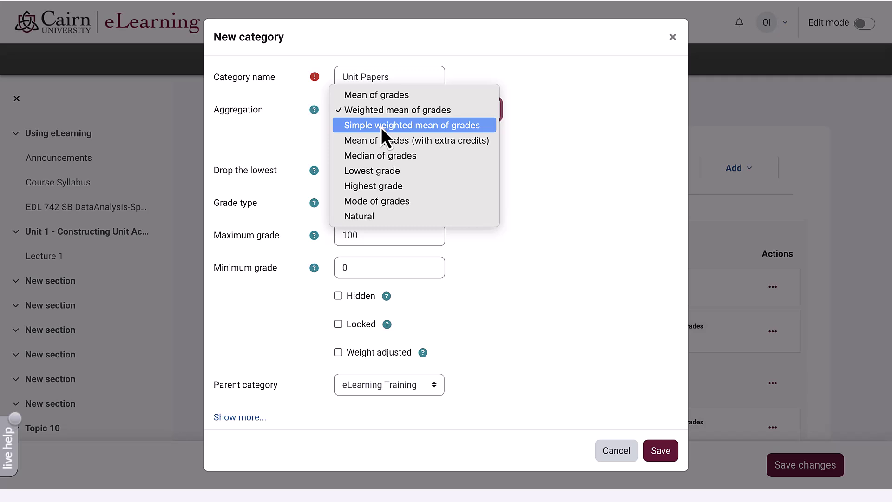
click(381, 127)
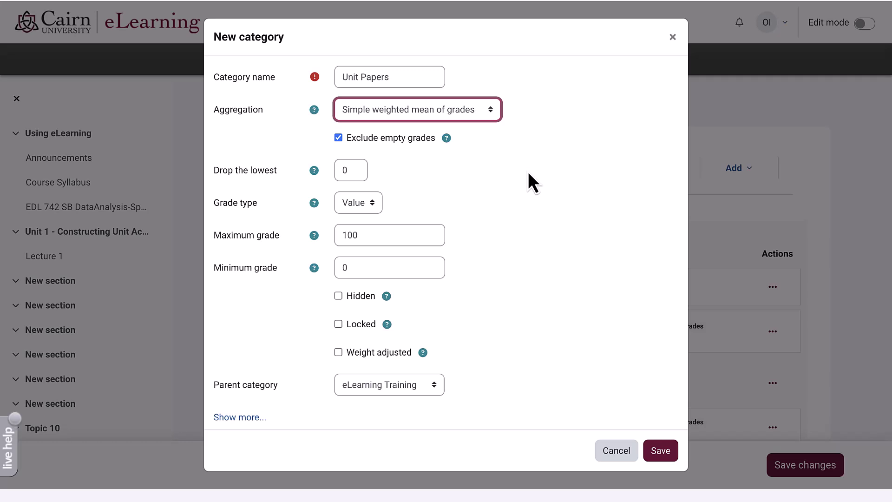
click(662, 458)
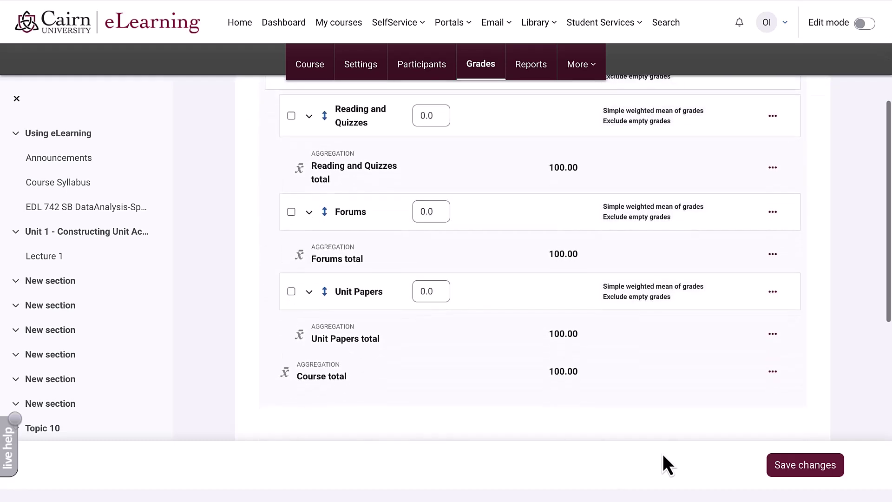
scroll(665, 447, up, 5)
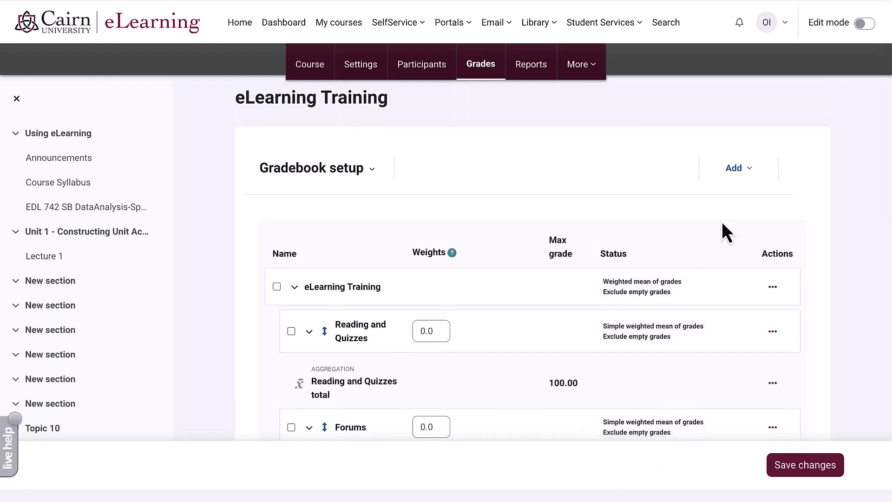
Create a 'Final Project' category aggregated by Simple weighted mean of grades
click(736, 168)
click(691, 212)
click(450, 116)
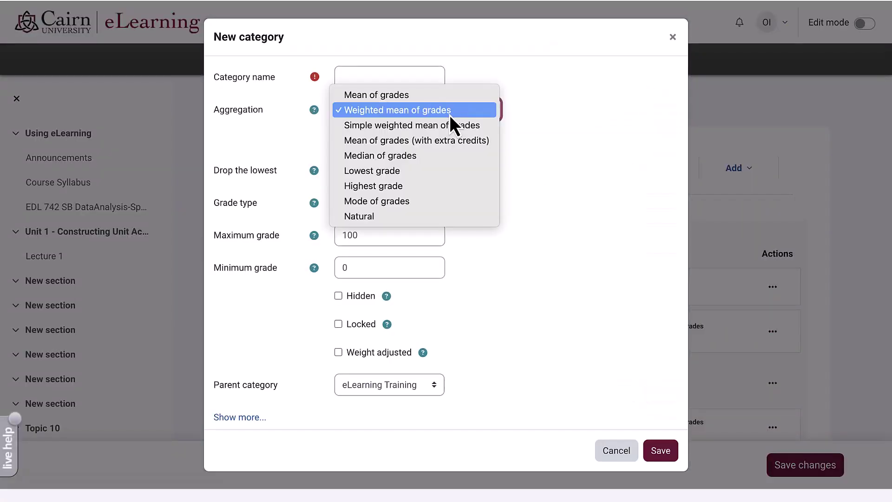
click(417, 75)
click(417, 75)
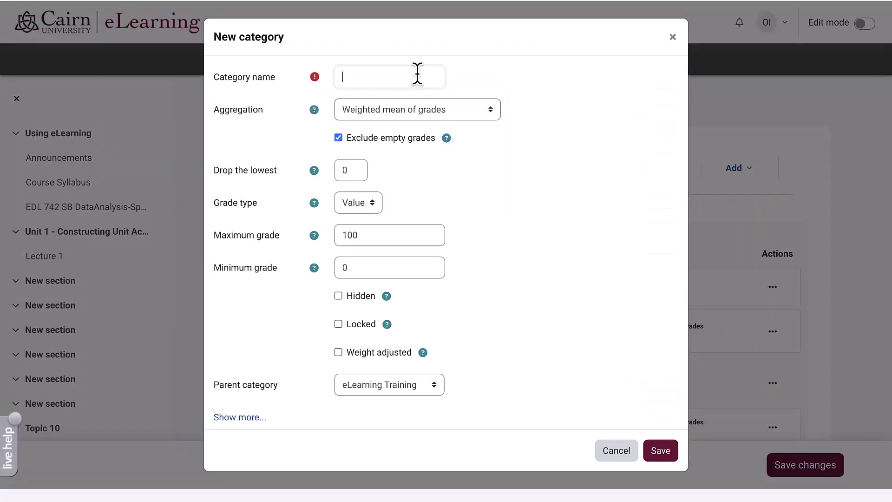
text(Final Project)
click(397, 115)
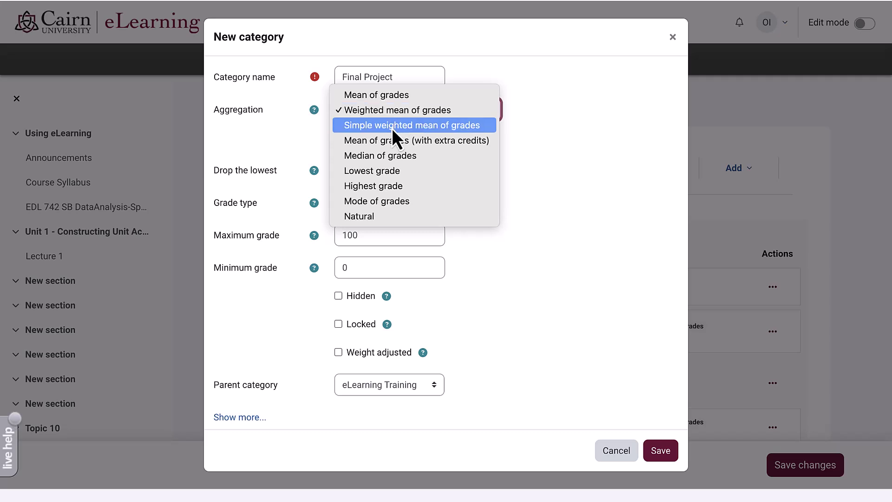
click(391, 128)
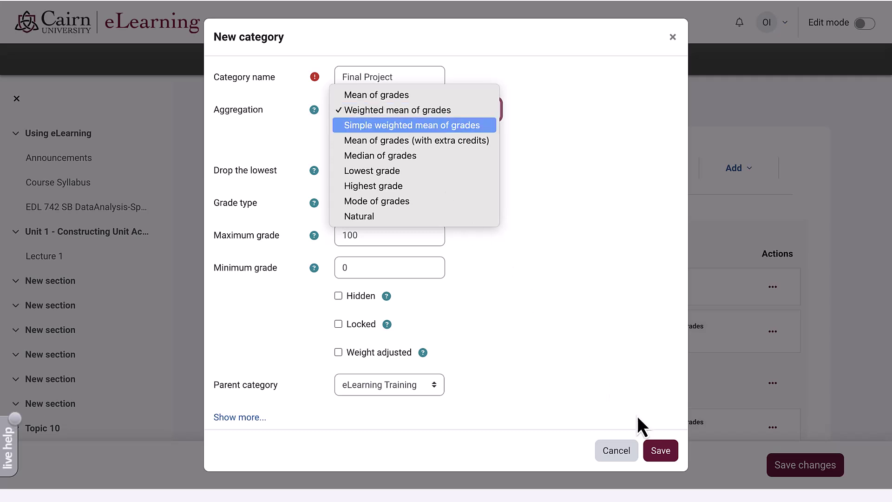
click(665, 453)
scroll(720, 252, down, 4)
scroll(720, 252, up, 4)
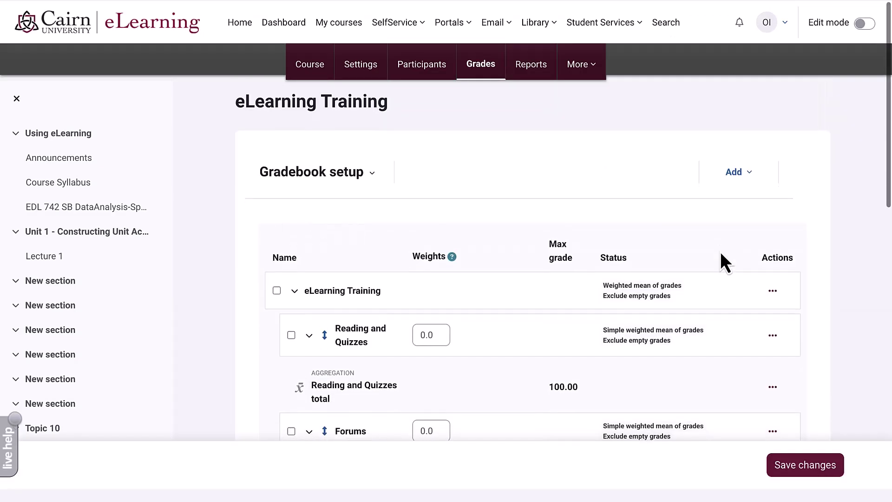
Create an 'Exams' category aggregated by Simple weighted mean of grades
click(749, 171)
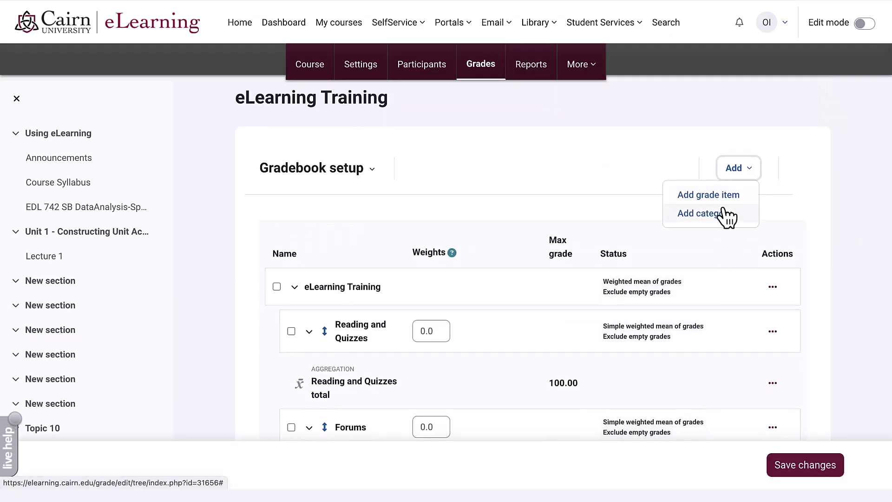
click(705, 213)
click(419, 77)
text(Exams)
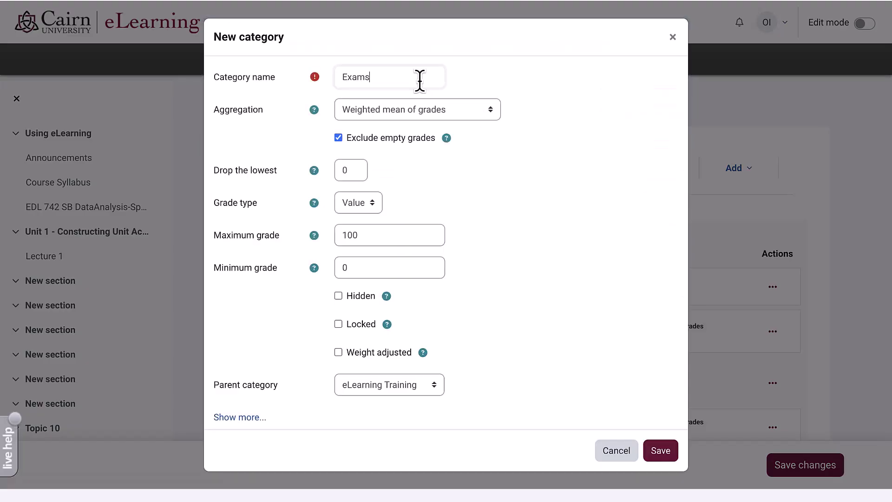
click(393, 110)
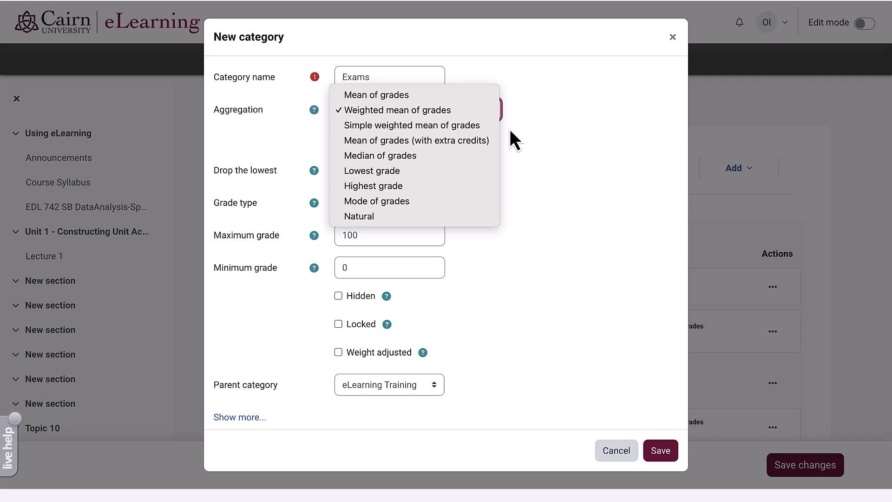
click(422, 128)
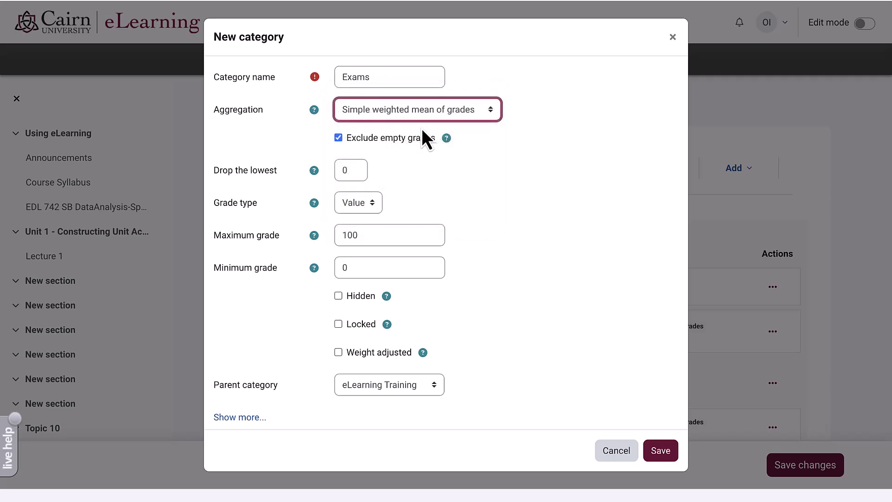
click(660, 451)
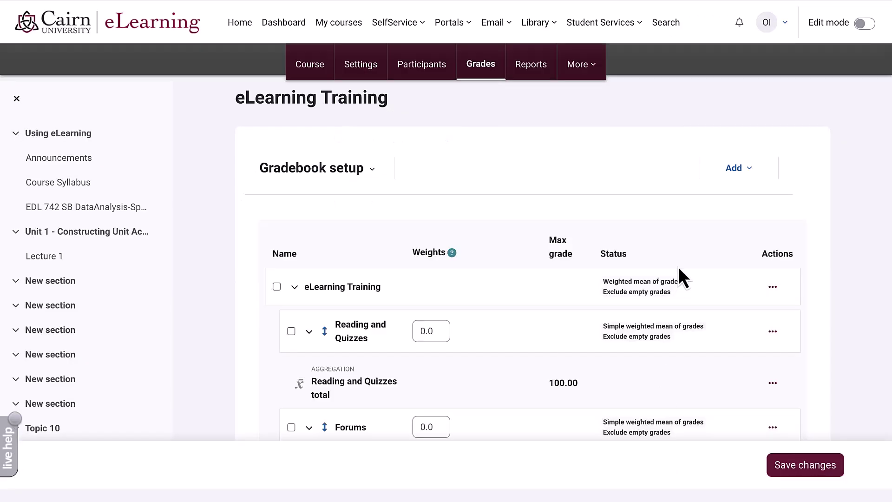
Change the Reading and Quizzes weight from 0.0 to 5, checking it against the syllabus
scroll(679, 267, down, 7)
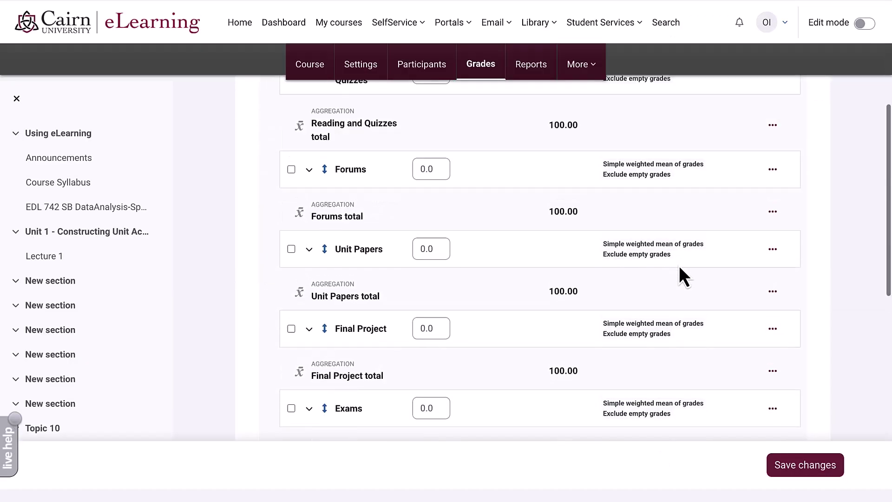
scroll(679, 266, up, 7)
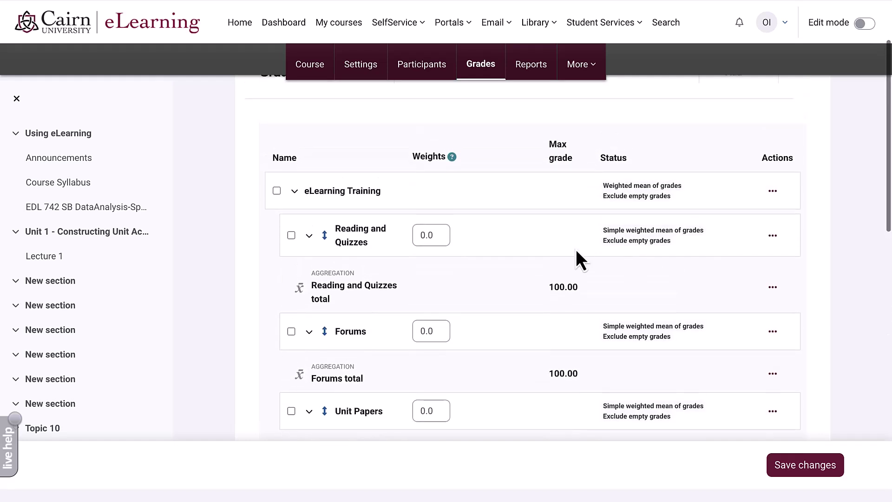
click(441, 236)
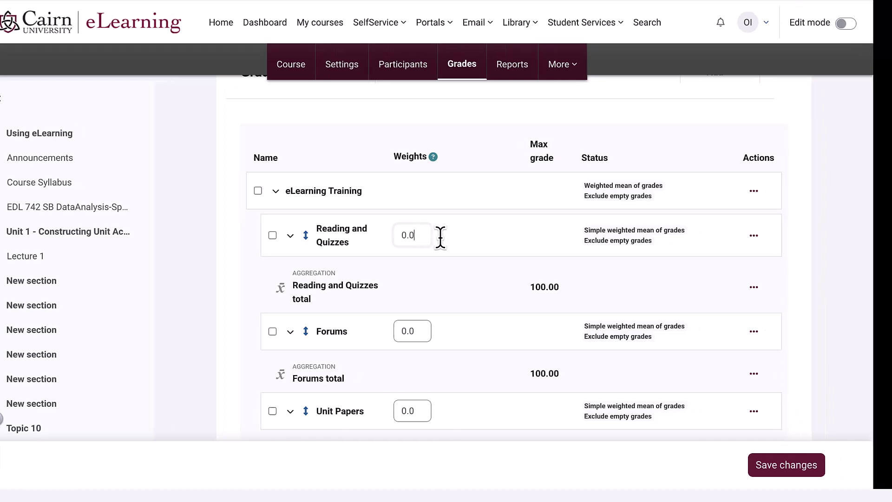
key(ctrl+Left)
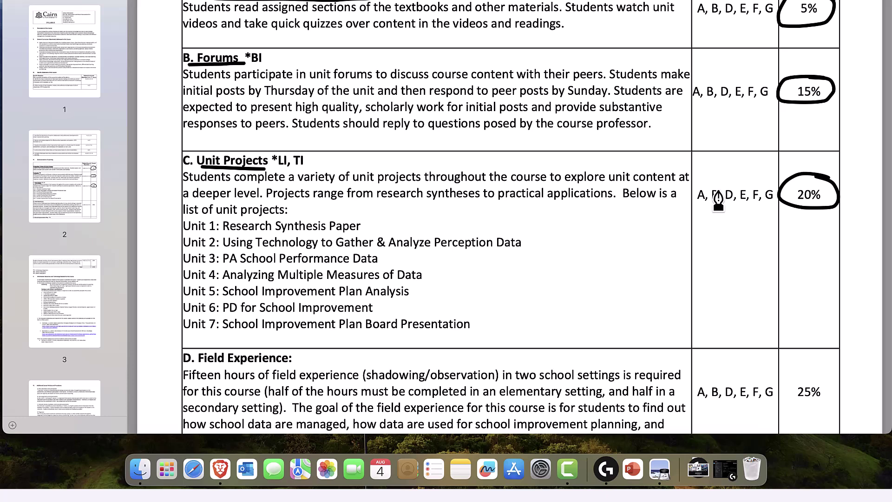
scroll(718, 200, up, 1)
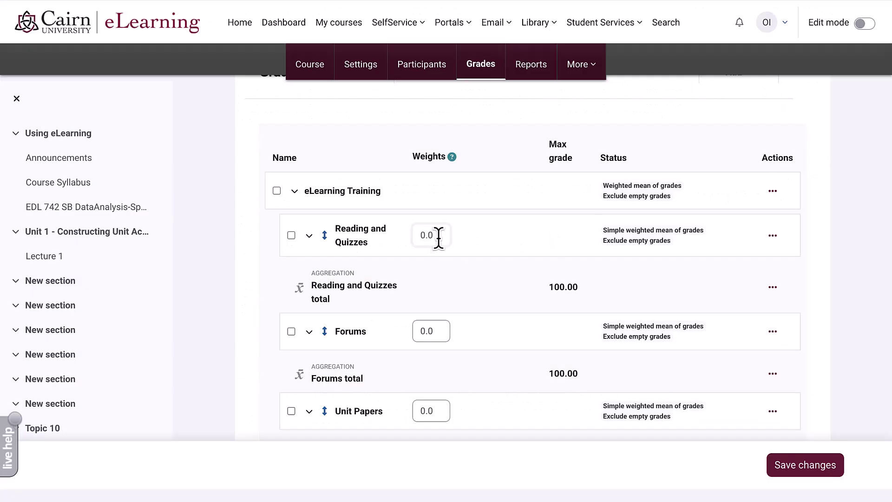
drag(439, 236, 417, 237)
key(BackSpace)
text(5)
key(ctrl+Left)
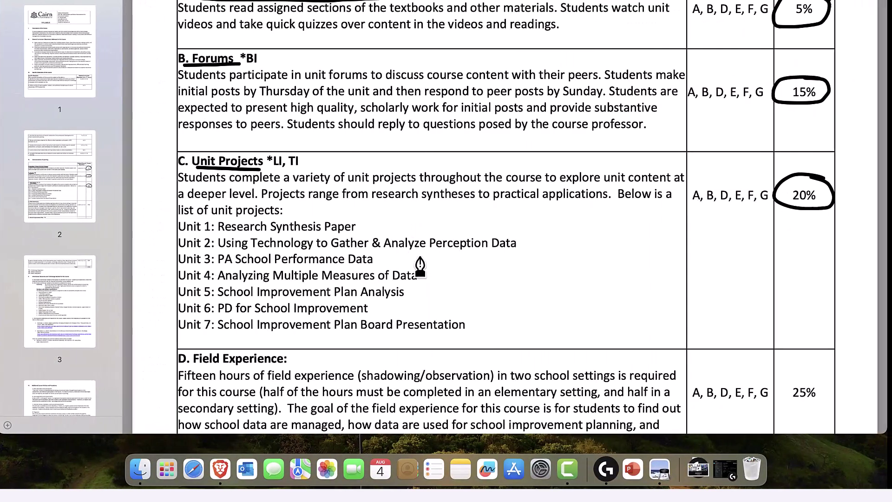
Set the Forums weight to 15 and the Unit Papers weight to 20
key(ctrl+Right)
click(434, 331)
double_click(434, 330)
text(1)
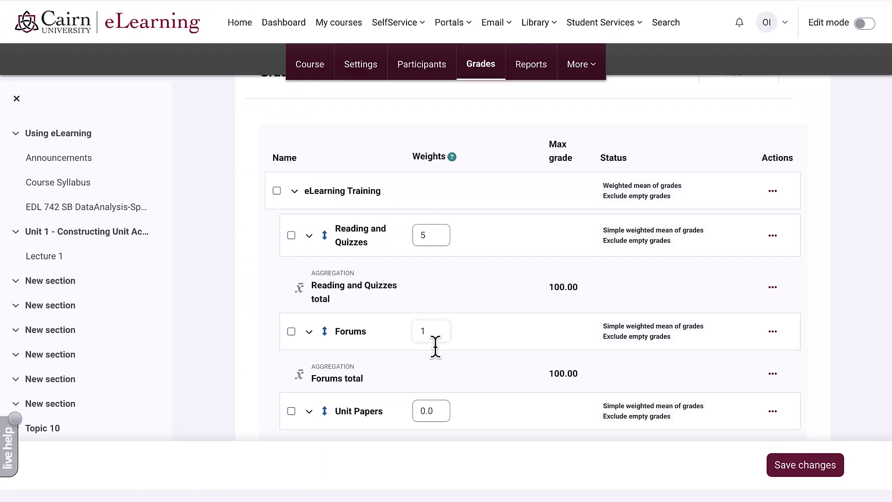
text(5)
double_click(434, 412)
text(20)
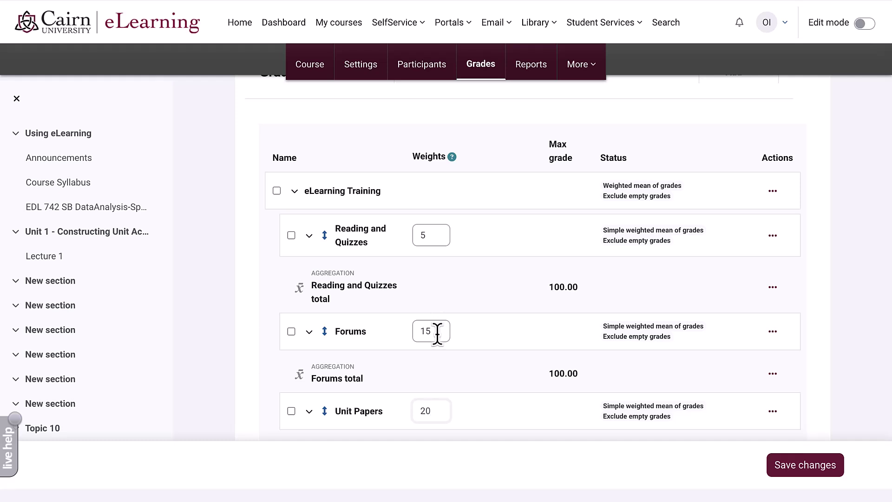
Set the Final Project and Exams weights to 30 each
scroll(435, 397, down, 4)
click(440, 293)
key(BackSpace)
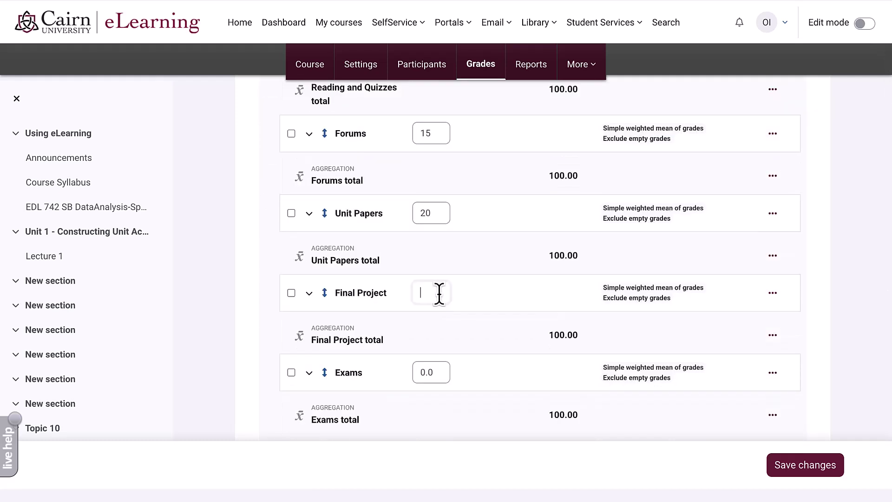
text(30)
click(433, 374)
double_click(433, 374)
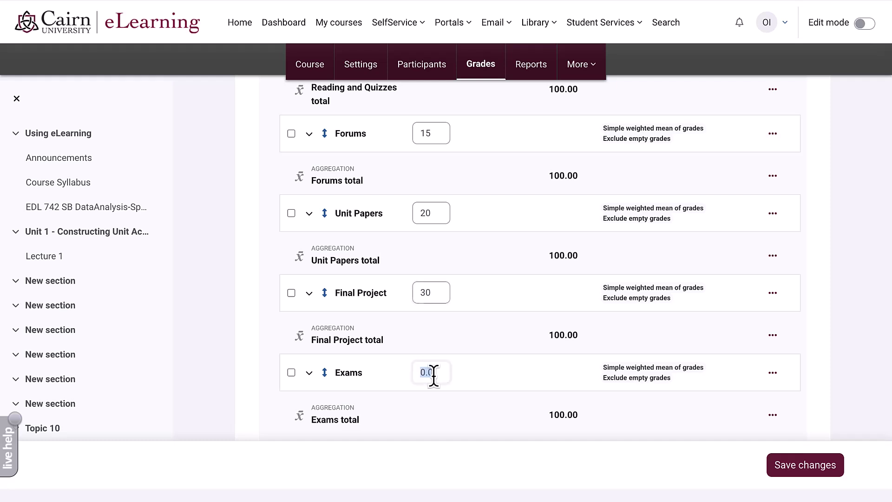
text(30)
scroll(511, 372, down, 2)
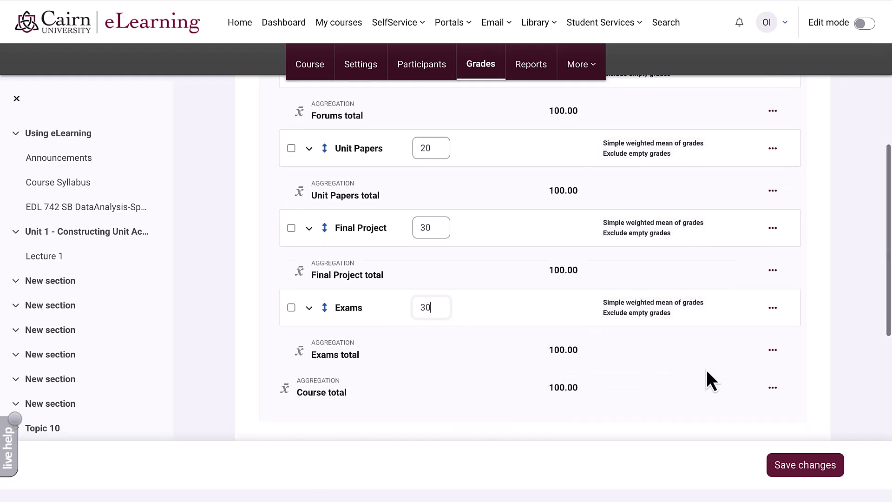
Save the category weights 5, 15, 20, 30 and 30, then save again after checking
click(807, 467)
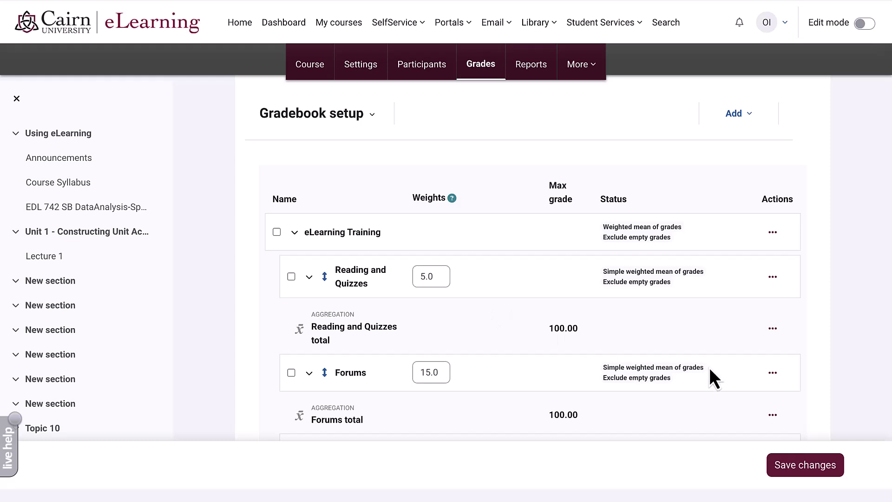
scroll(709, 368, down, 6)
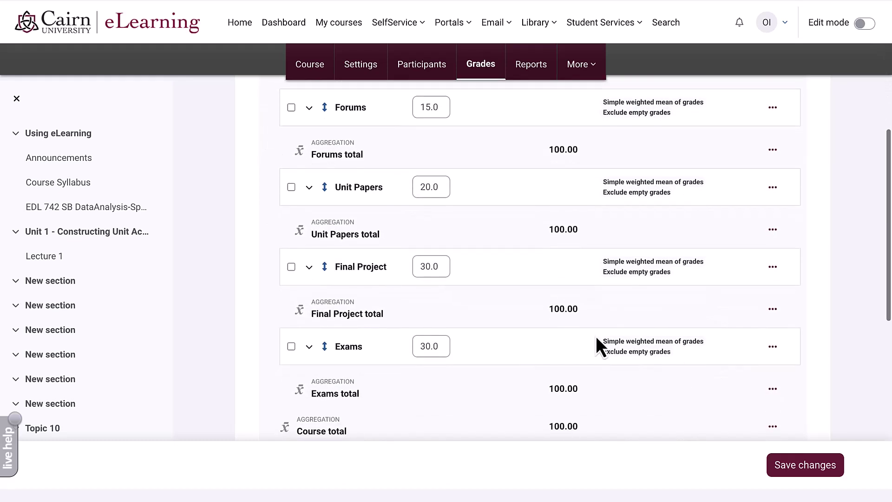
click(783, 468)
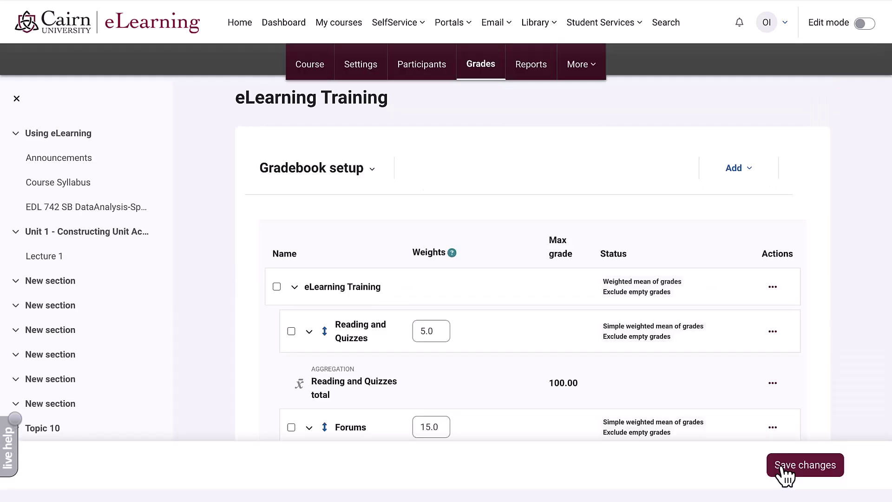
Return to the eLearning Training course home page and scroll down to Unit 1's Lecture 1
click(324, 81)
scroll(331, 291, down, 2)
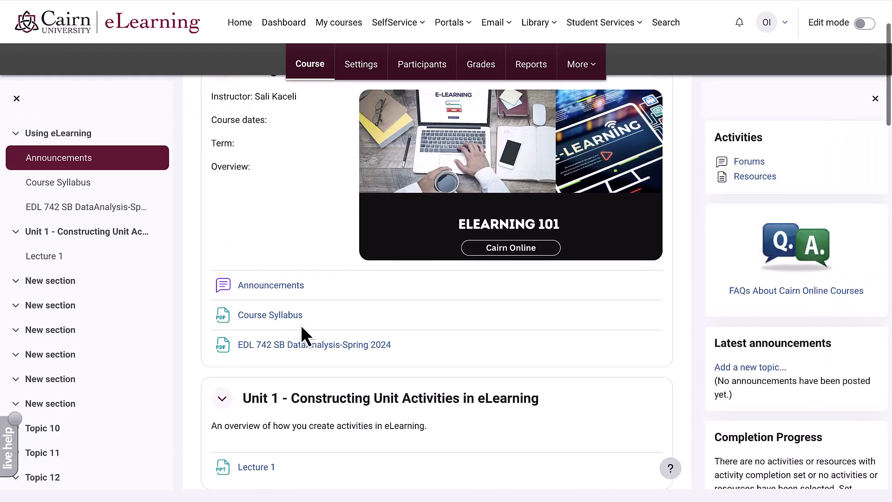
scroll(302, 321, down, 3)
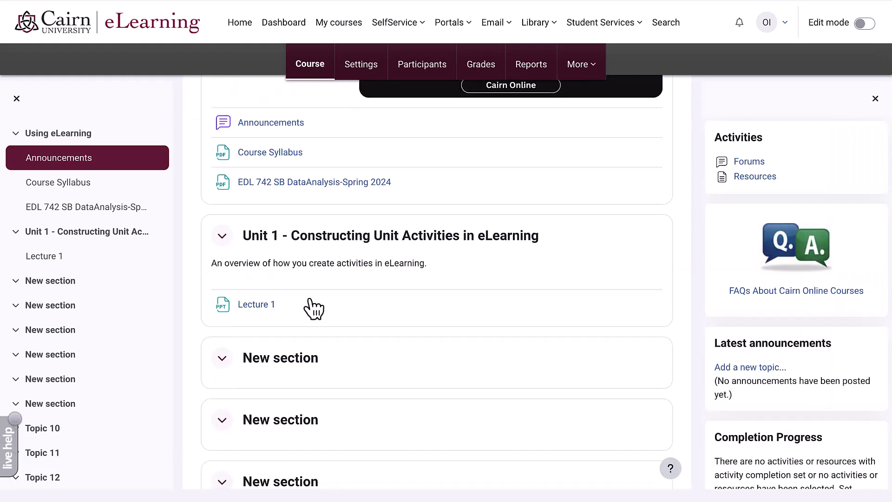